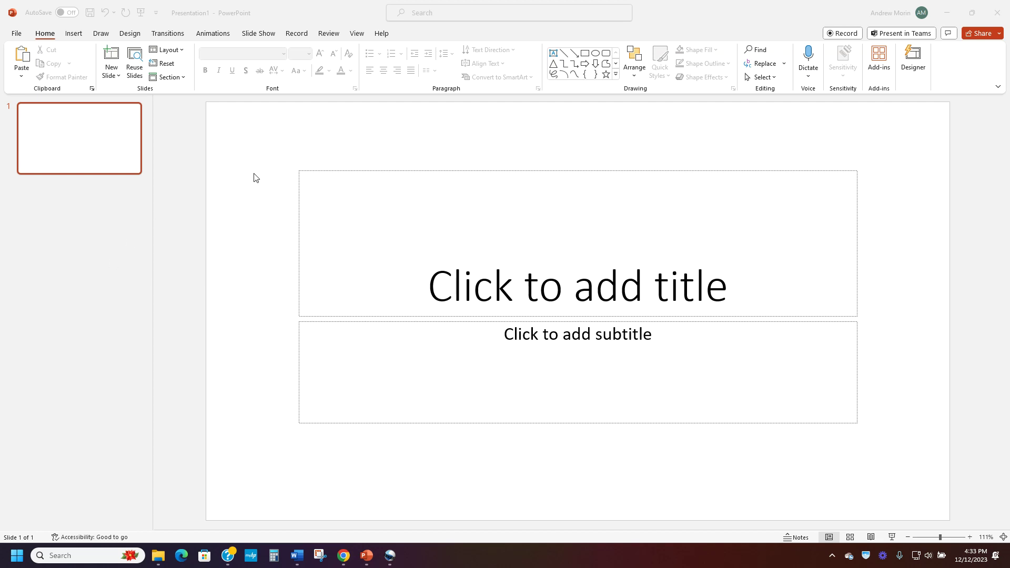
Start a new photo album and browse to the 502 Walnut Way photo folder
left_click(75, 34)
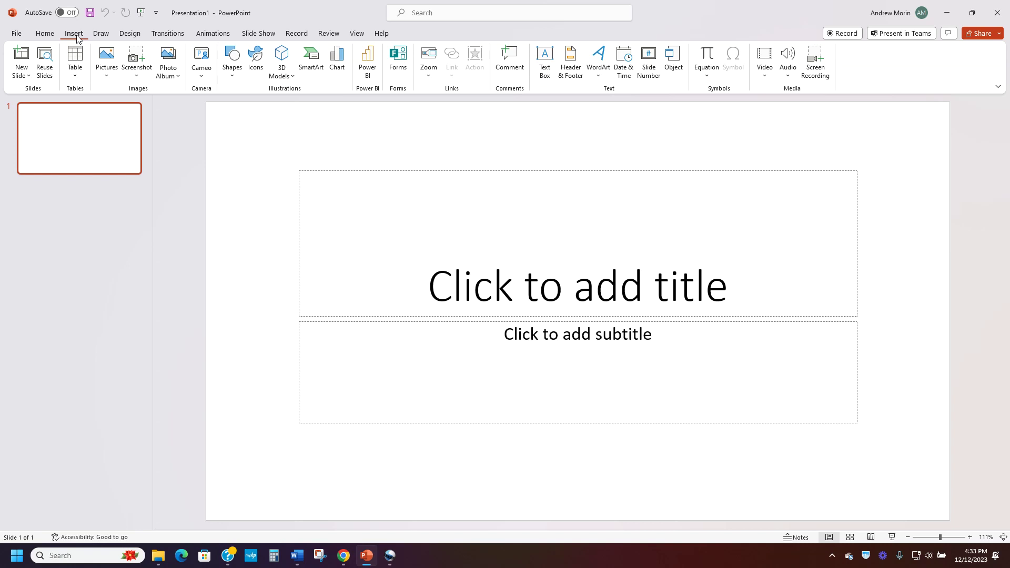
left_click(165, 72)
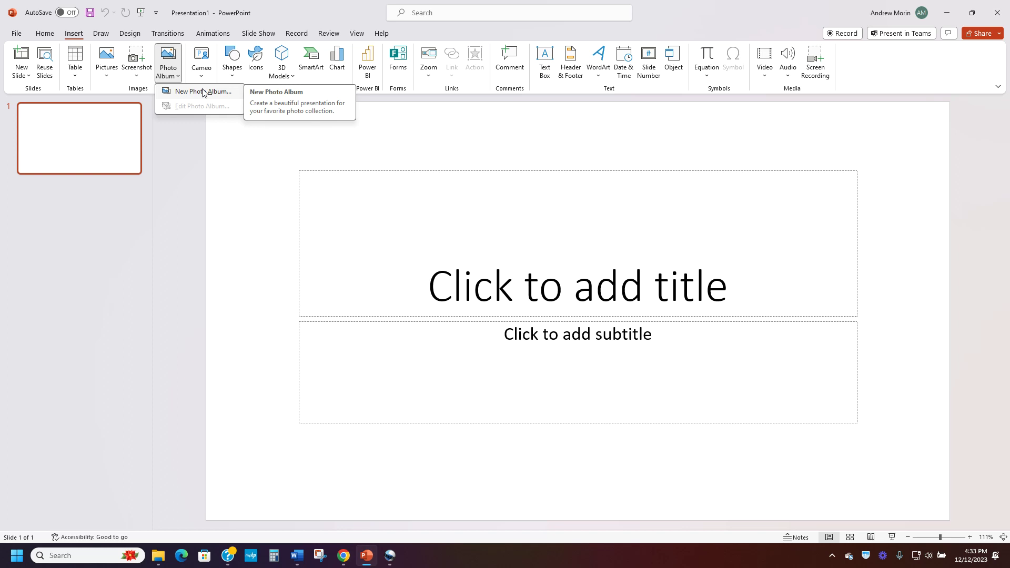
left_click(203, 92)
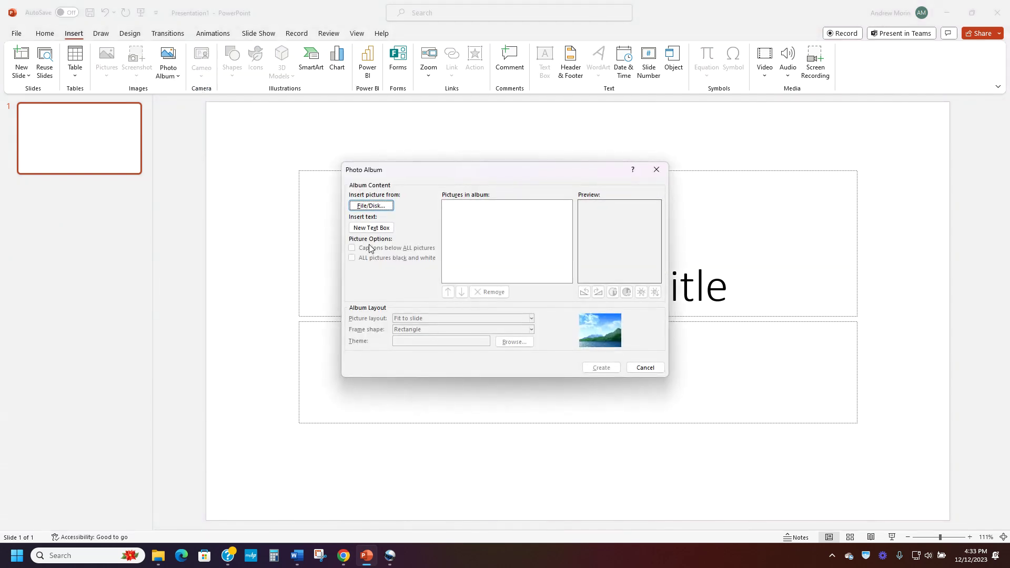
left_click(368, 206)
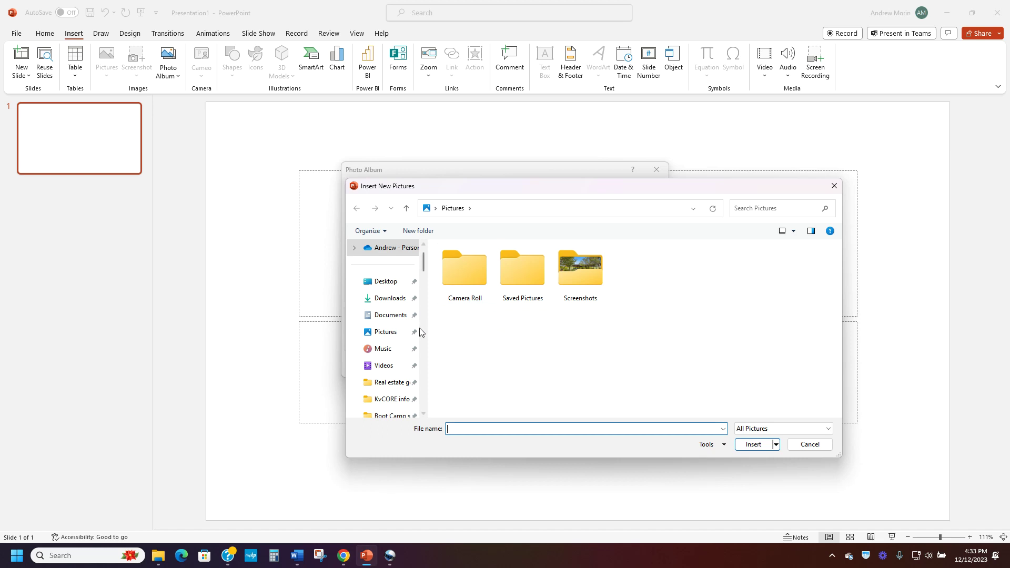
scroll(413, 331, "down", 3)
left_click(396, 348)
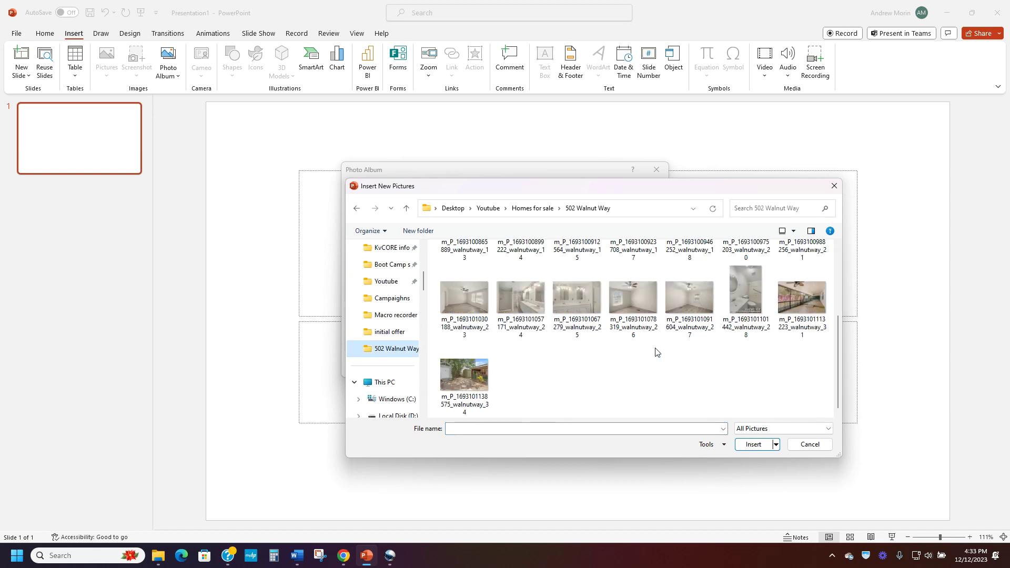
Insert every house photo in the folder and create the album, one picture per slide
left_click(457, 274)
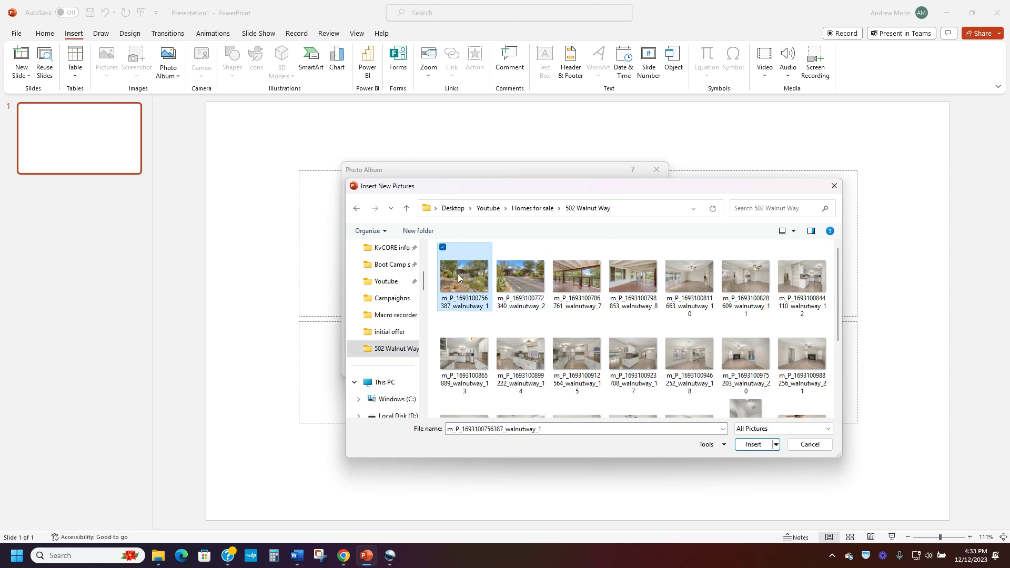
key("ctrl+a")
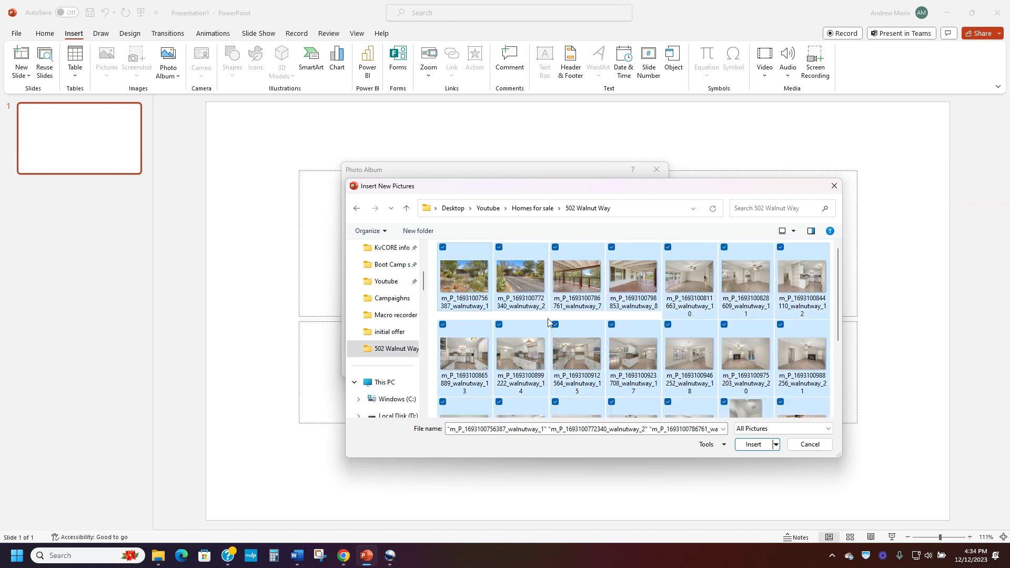
key("Return")
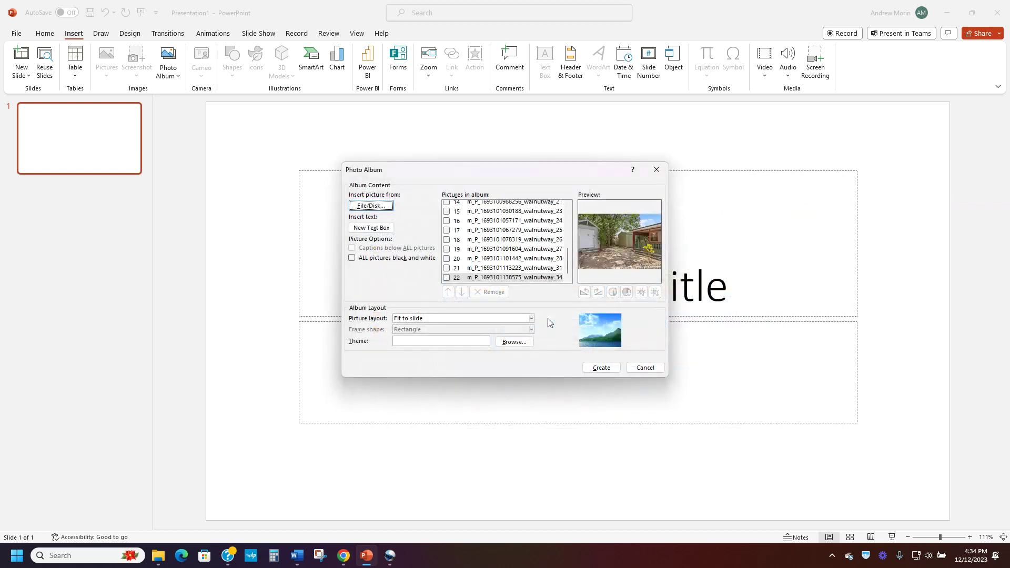
left_click(601, 368)
left_click(599, 368)
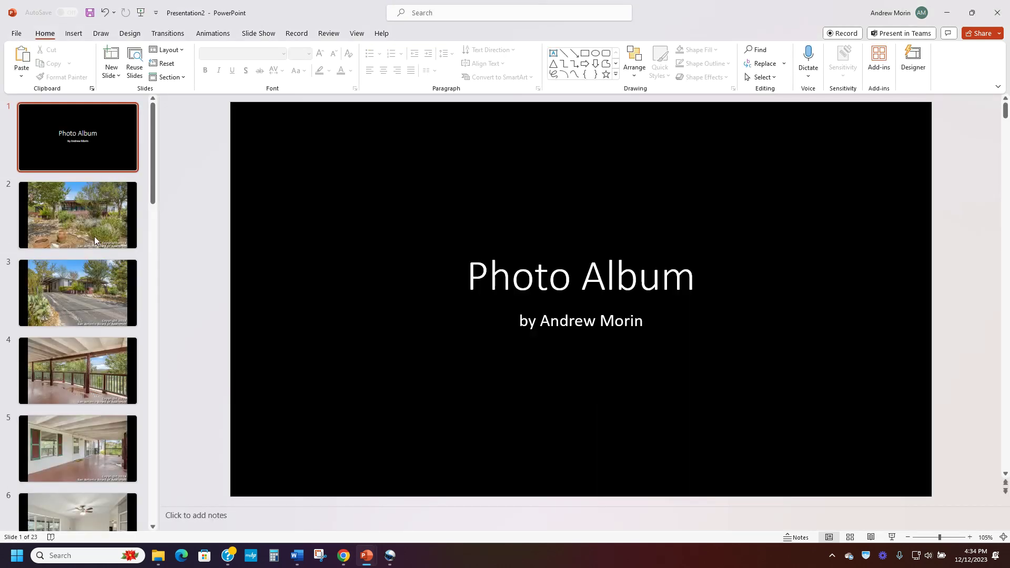
Delete the 'Photo Album' title slide, leaving 22 slides that open with the front-yard photo
scroll(69, 214, "down", 3)
scroll(87, 314, "up", 3)
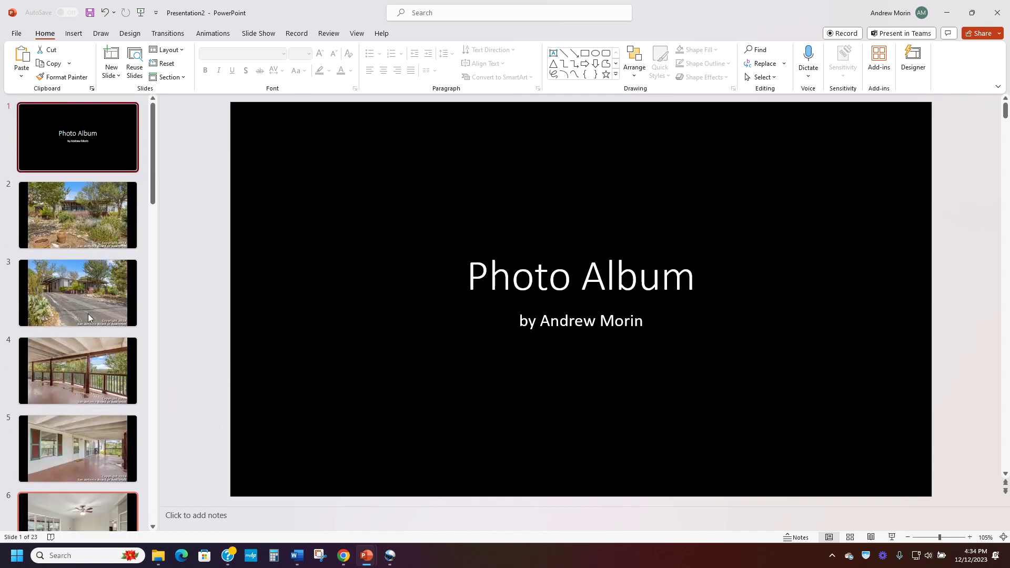
key("Delete")
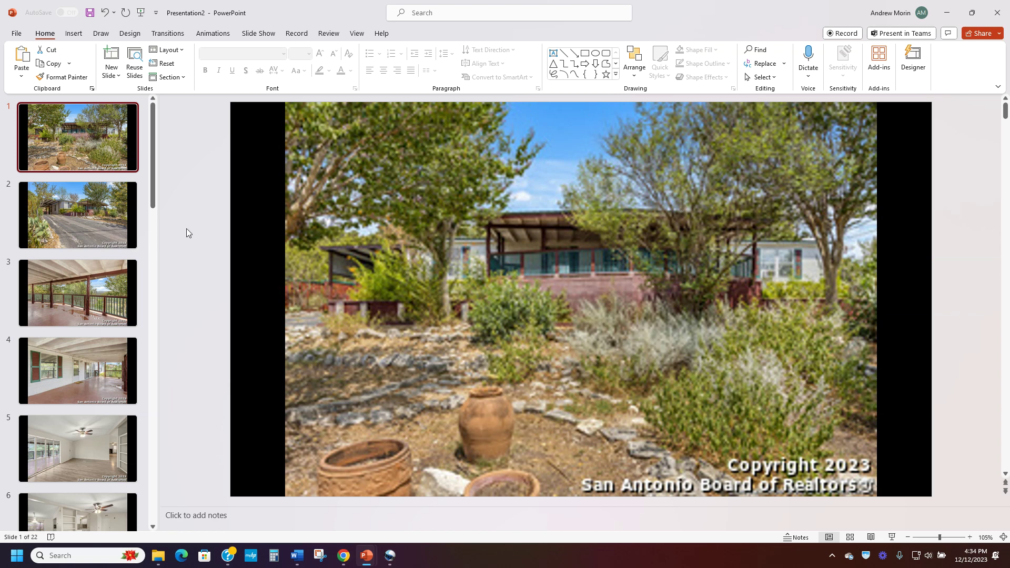
scroll(143, 295, "down", 3)
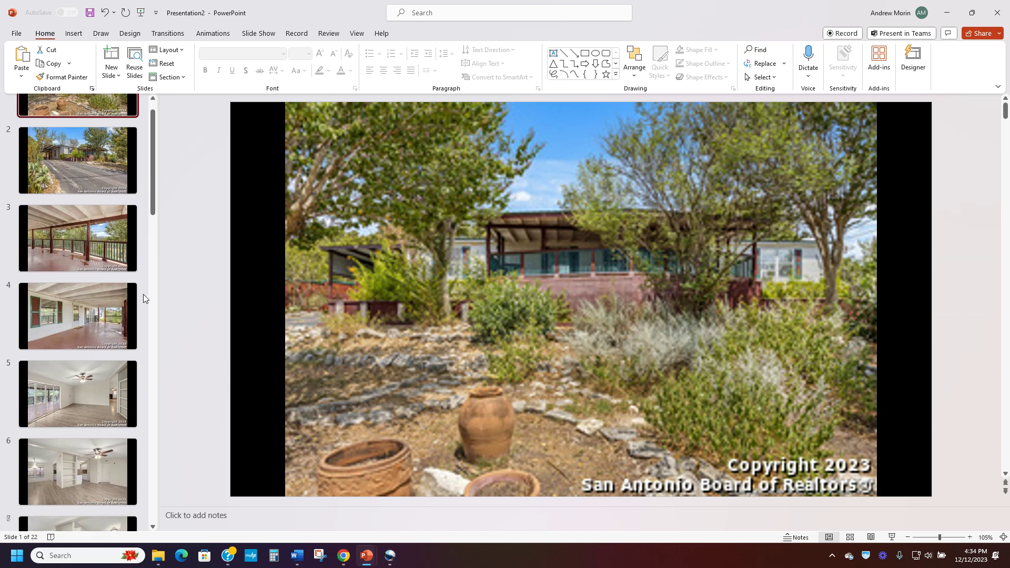
scroll(124, 316, "up", 3)
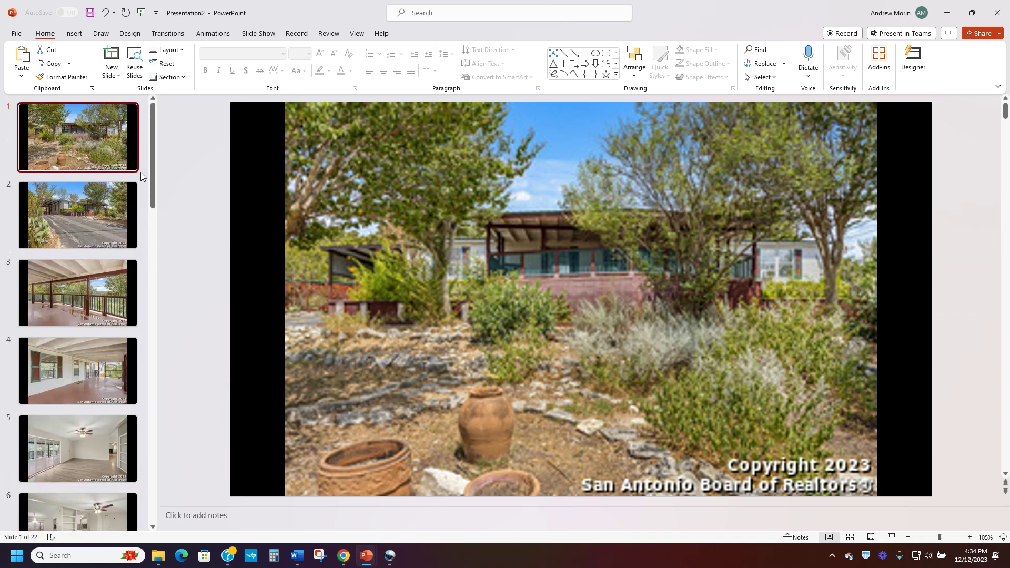
Set up a Full HD 1080p video export with 4 seconds spent on each slide
left_click(16, 34)
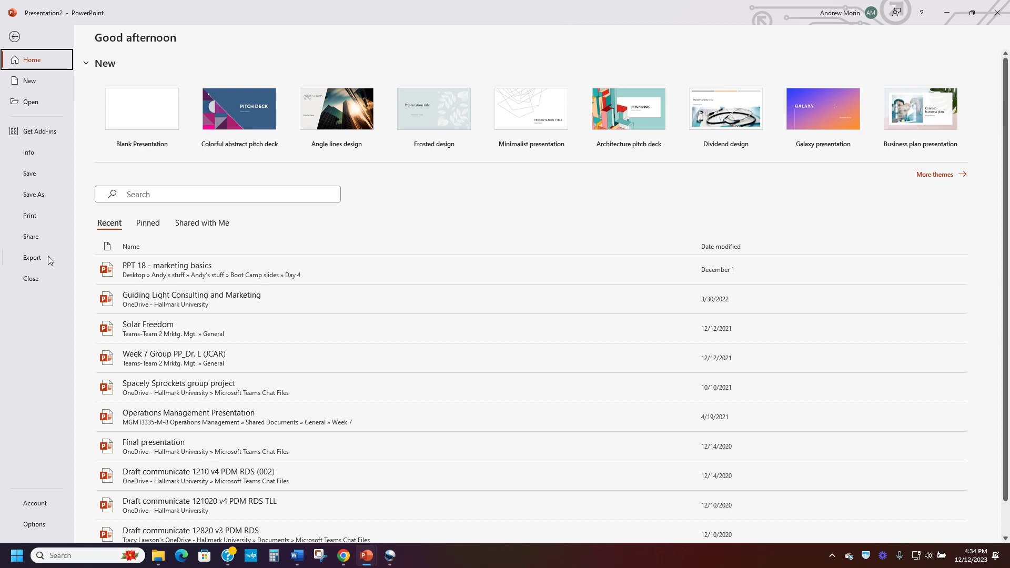
left_click(48, 256)
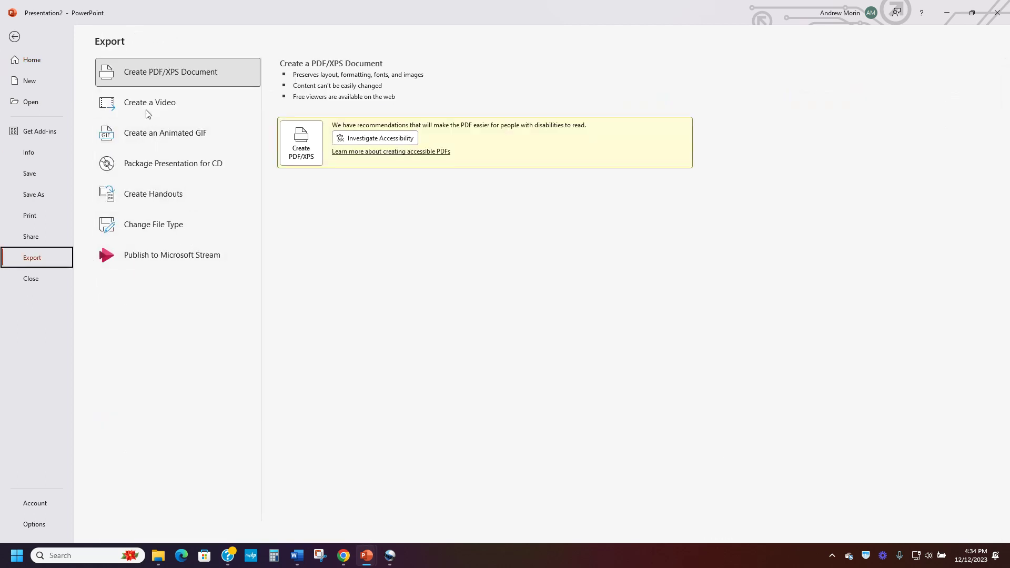
left_click(206, 107)
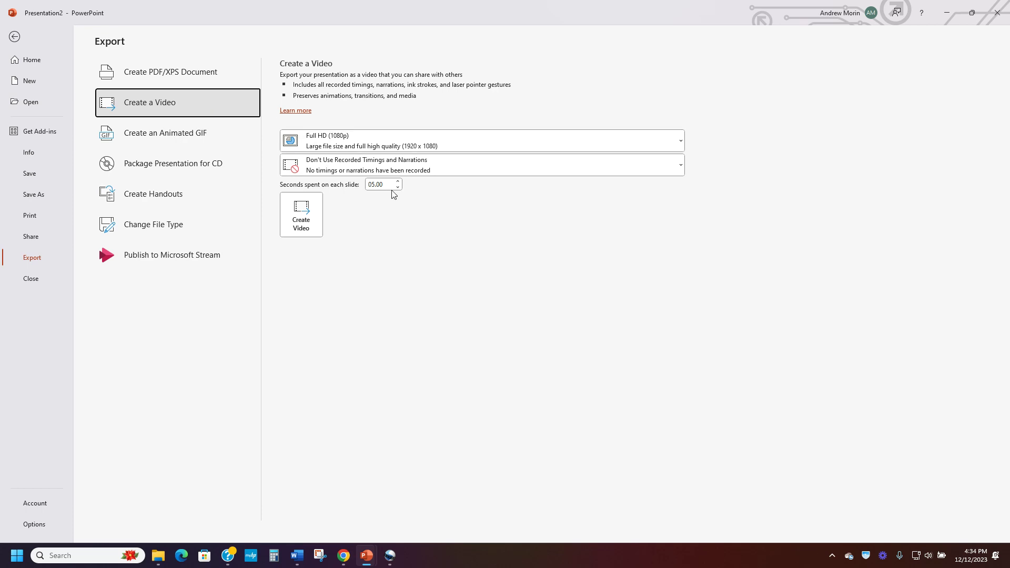
left_click(399, 188)
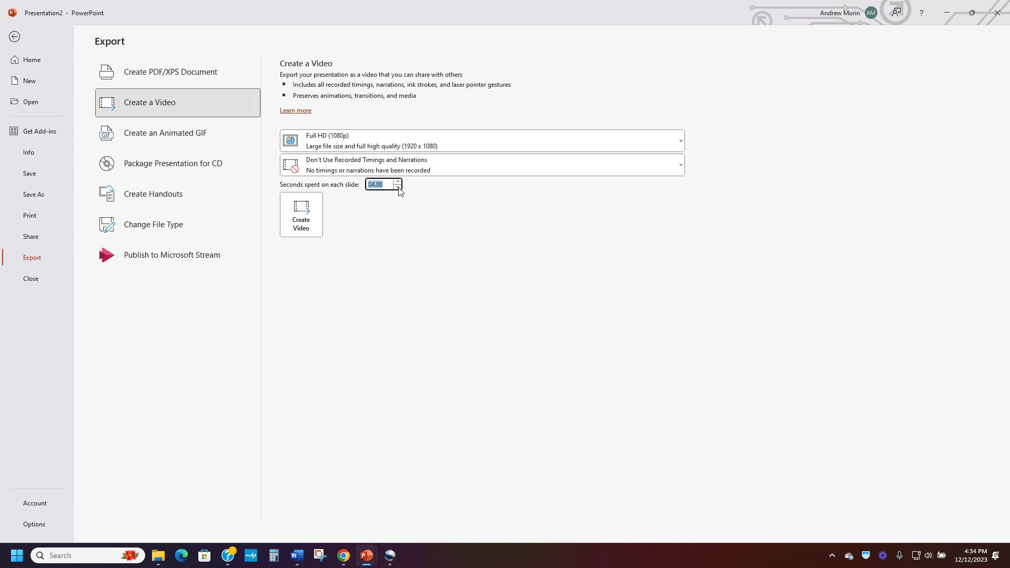
left_click(384, 208)
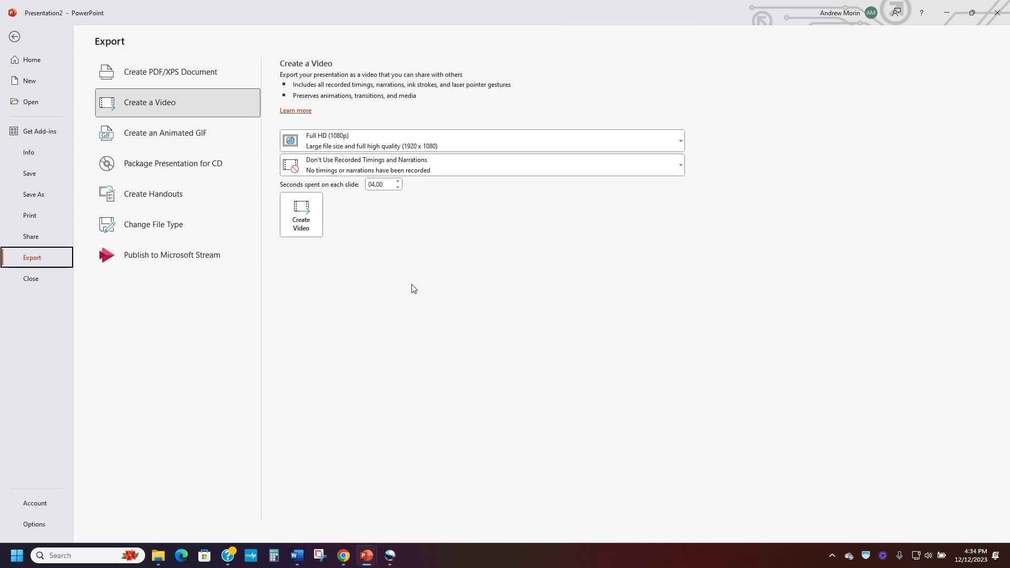
left_click(302, 219)
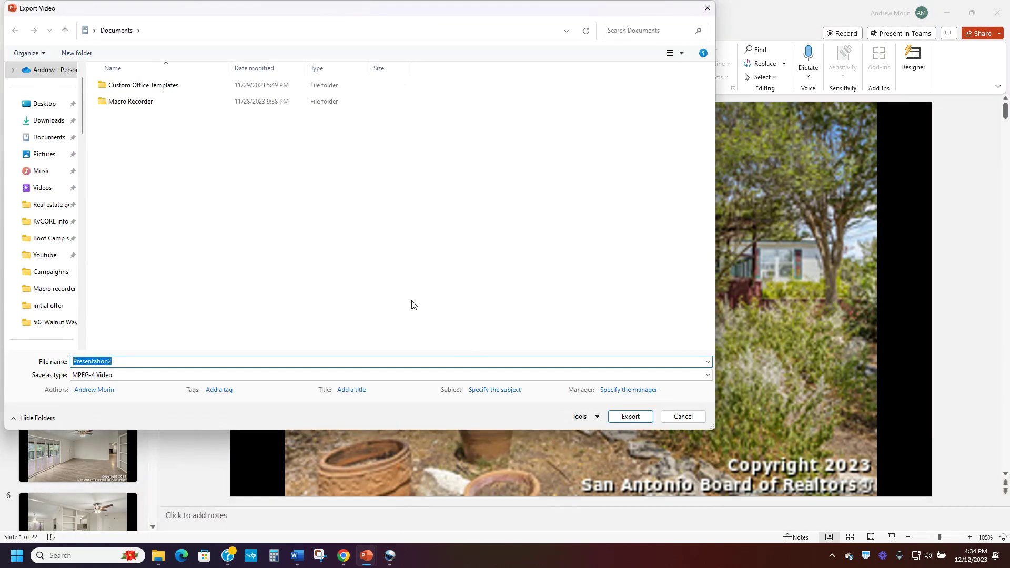
Export the slideshow as an MP4 named 'test video' into the Downloads folder
left_click(49, 122)
left_click(127, 362)
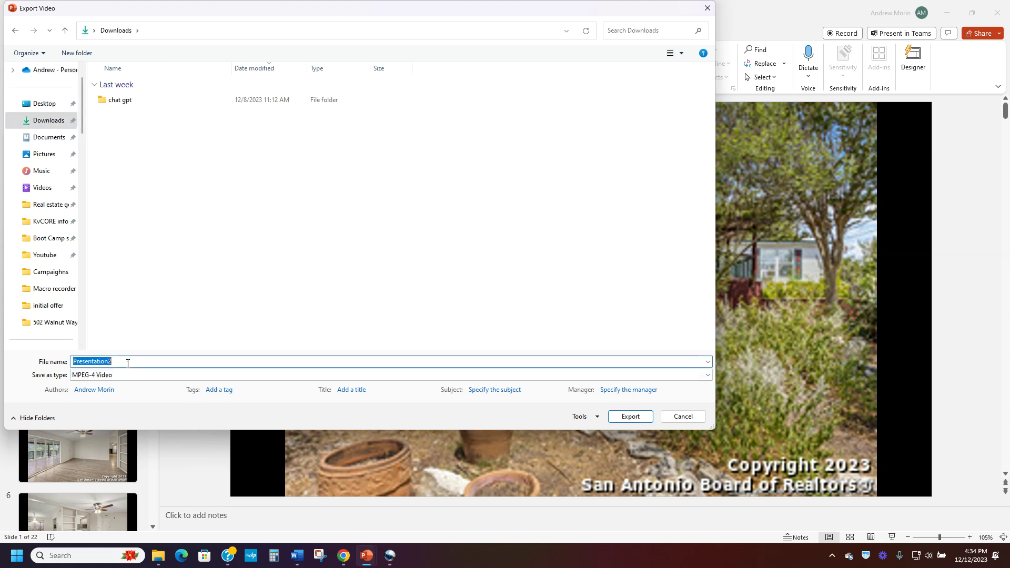
type("test video")
left_click(646, 419)
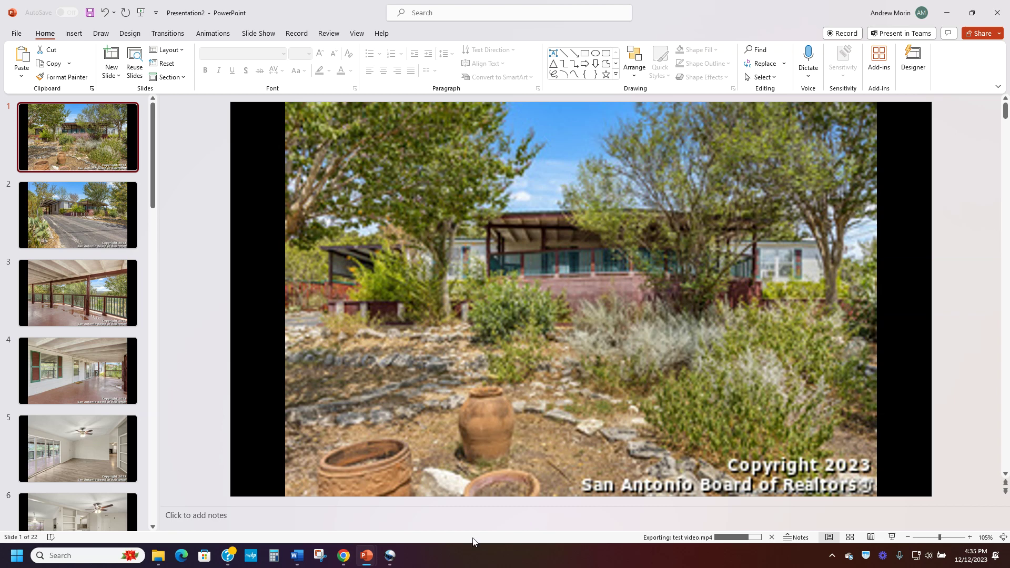
left_click(390, 559)
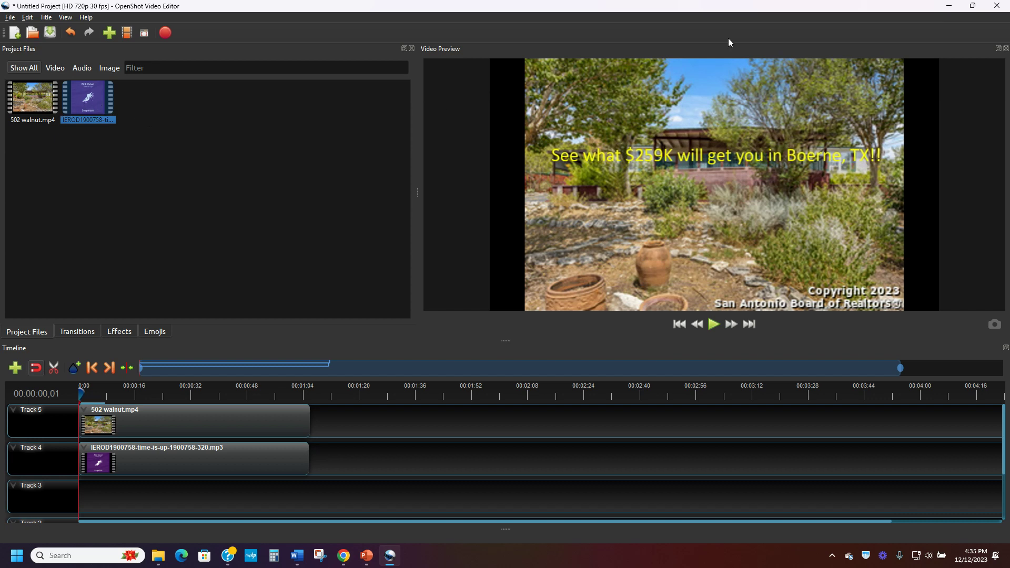
Start a new empty OpenShot project, discarding the old project's unsaved changes
left_click(10, 19)
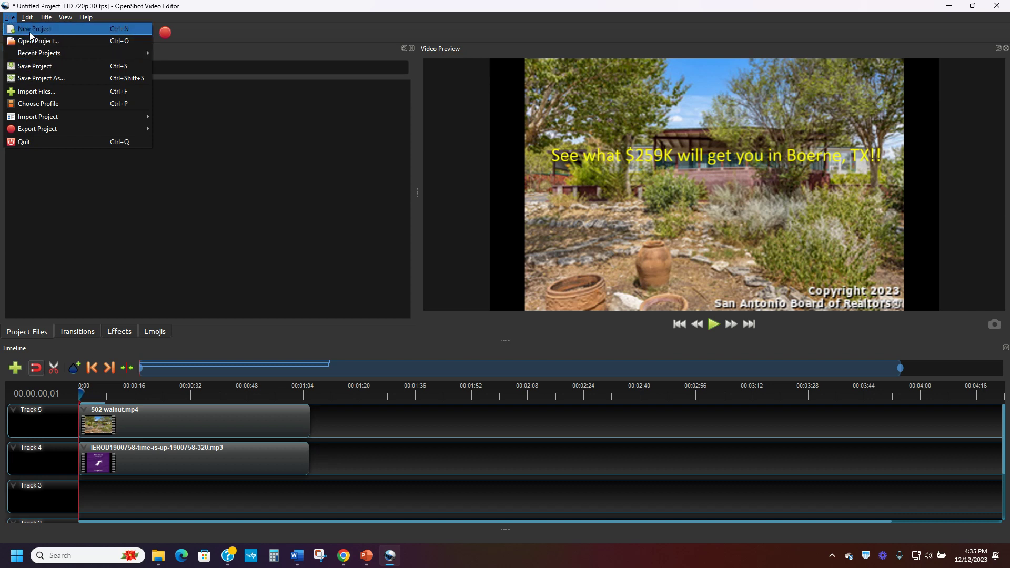
key("Escape")
left_click(503, 285)
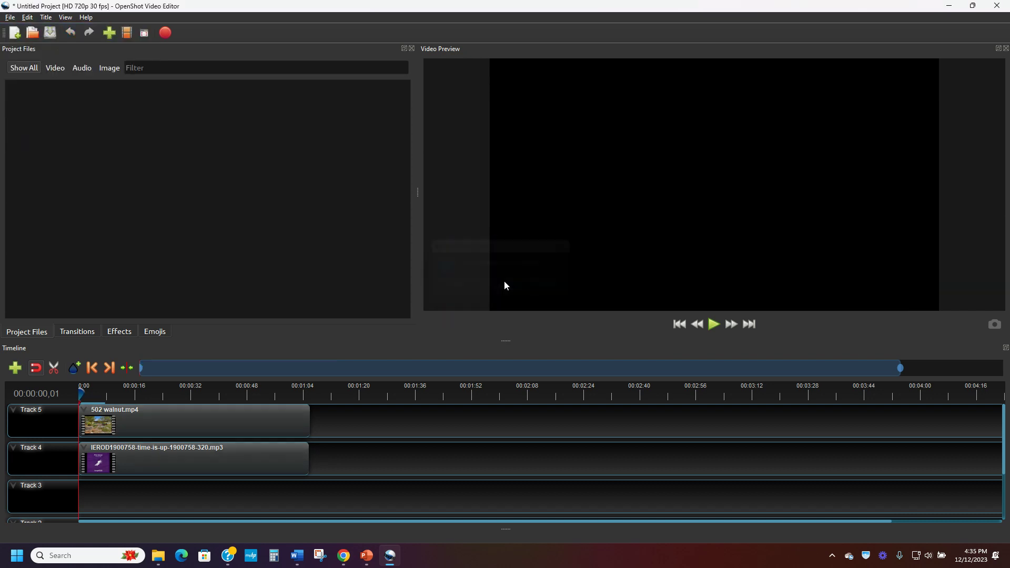
Check the exported slideshow, then return to OpenShot's Import Files window
mouse_move(366, 556)
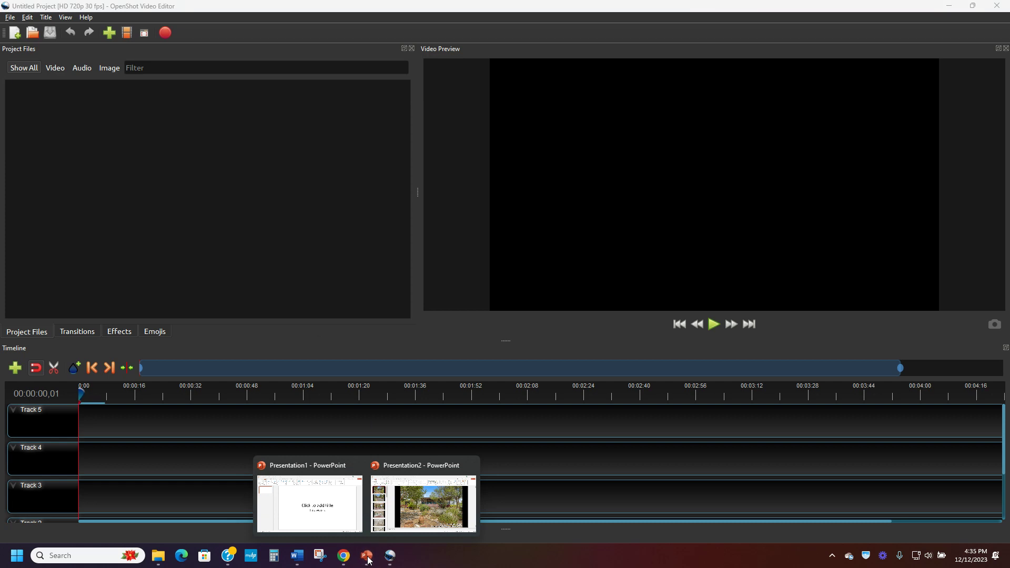
left_click(396, 495)
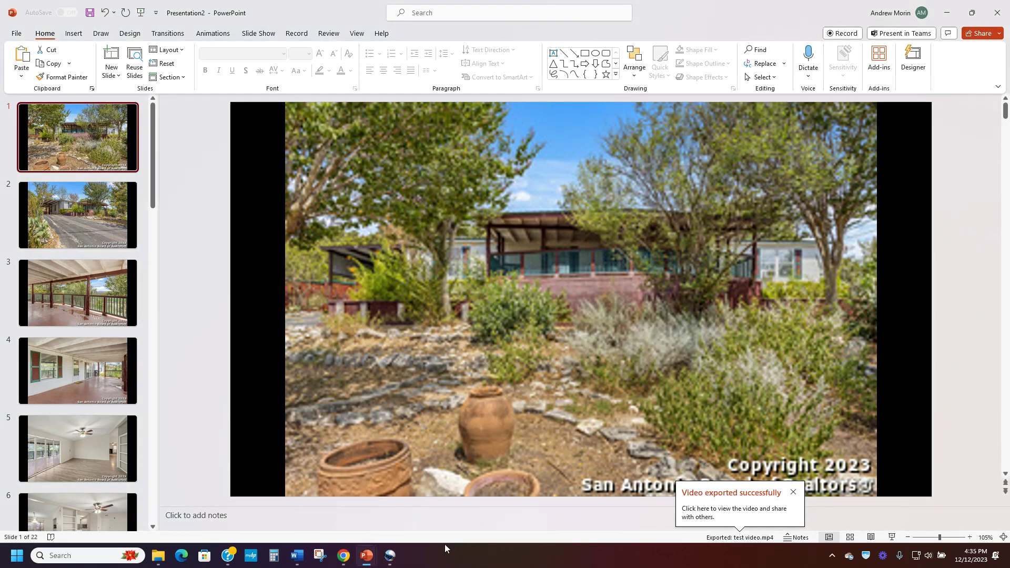
left_click(397, 562)
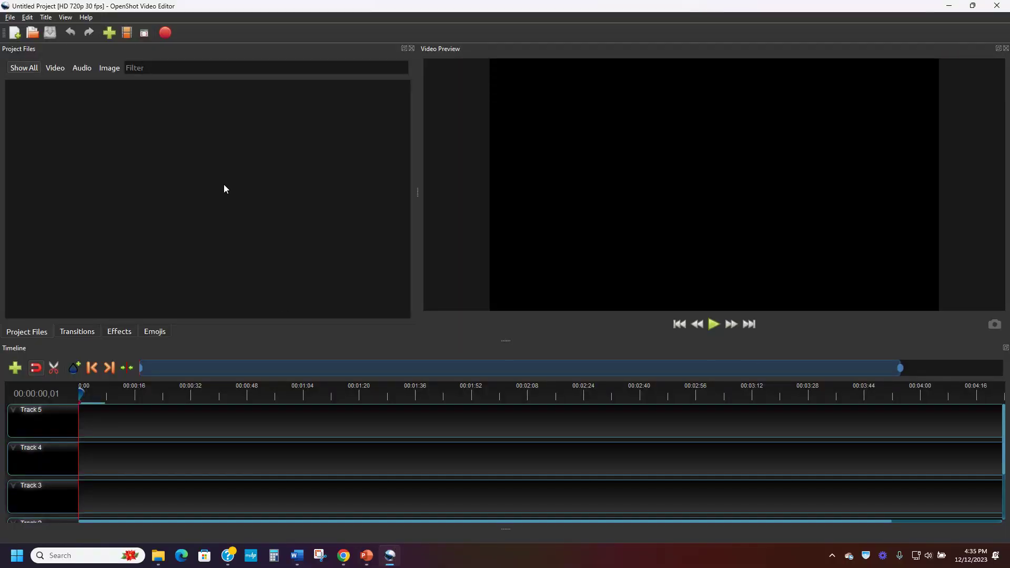
left_click(109, 33)
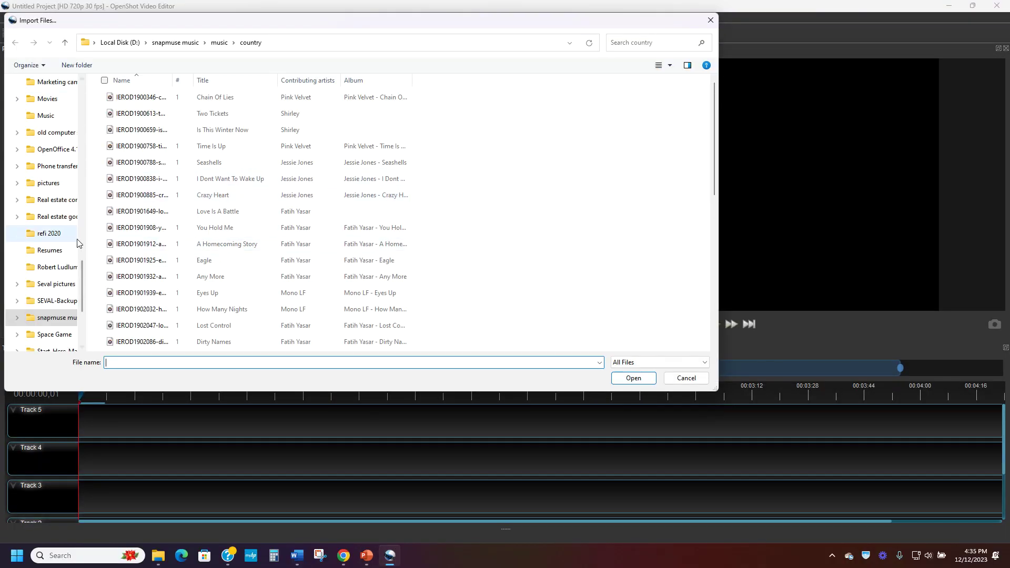
Import test video.mp4 from Downloads and place it at 0:00 on Track 5
scroll(63, 237, "up", 10)
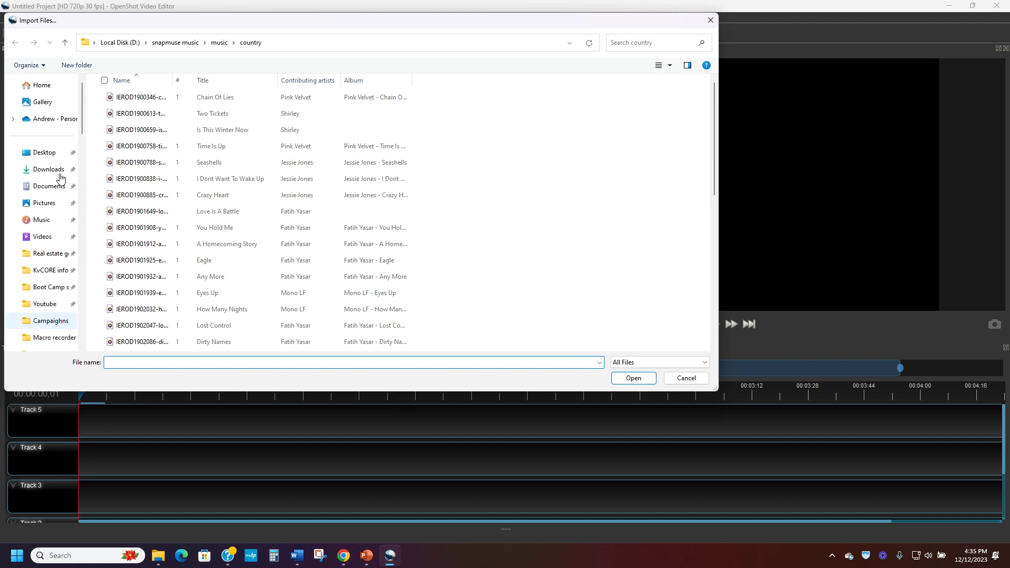
scroll(62, 176, "down", 1)
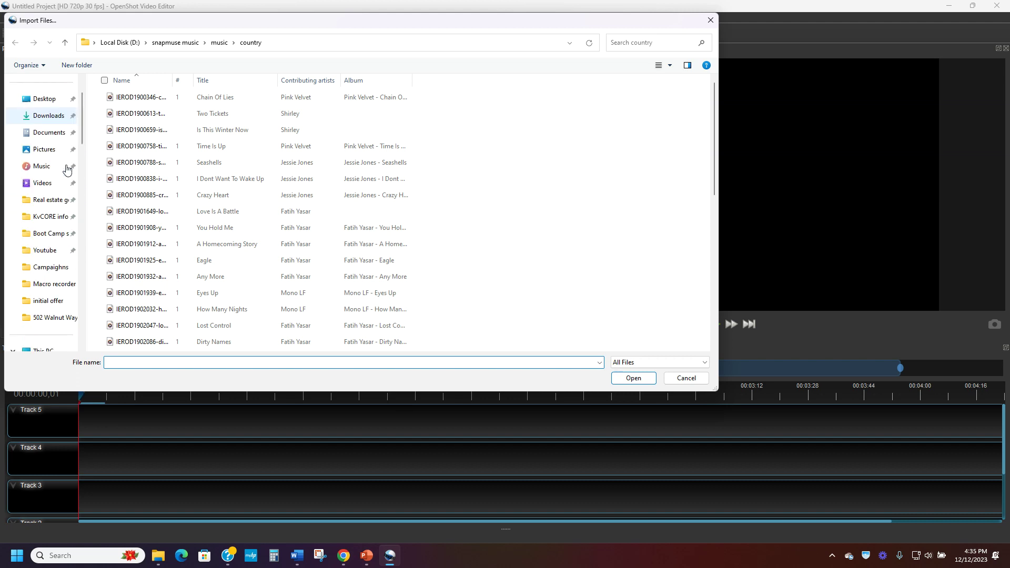
left_click(41, 120)
double_click(126, 108)
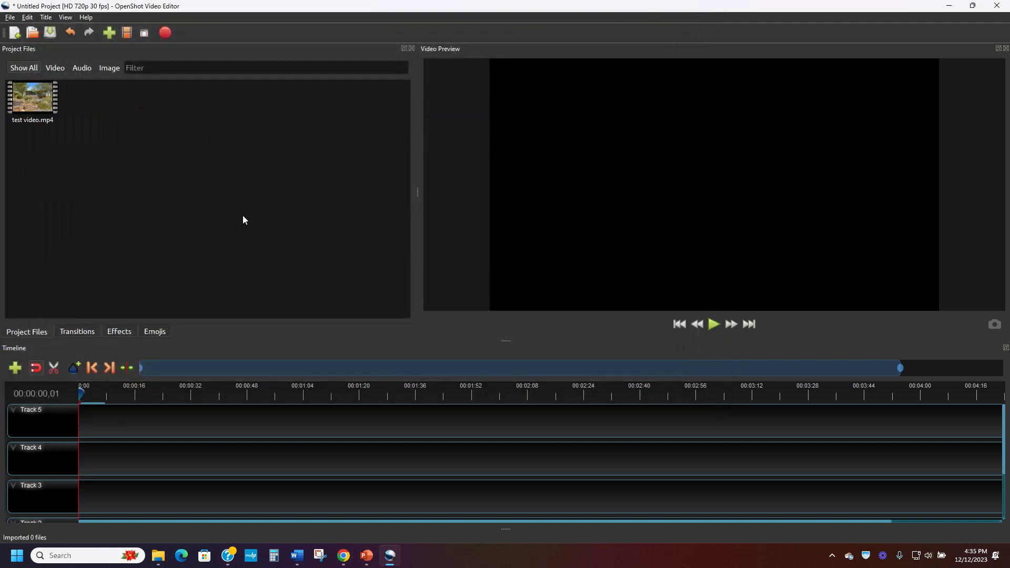
left_click_drag(34, 98, 74, 419)
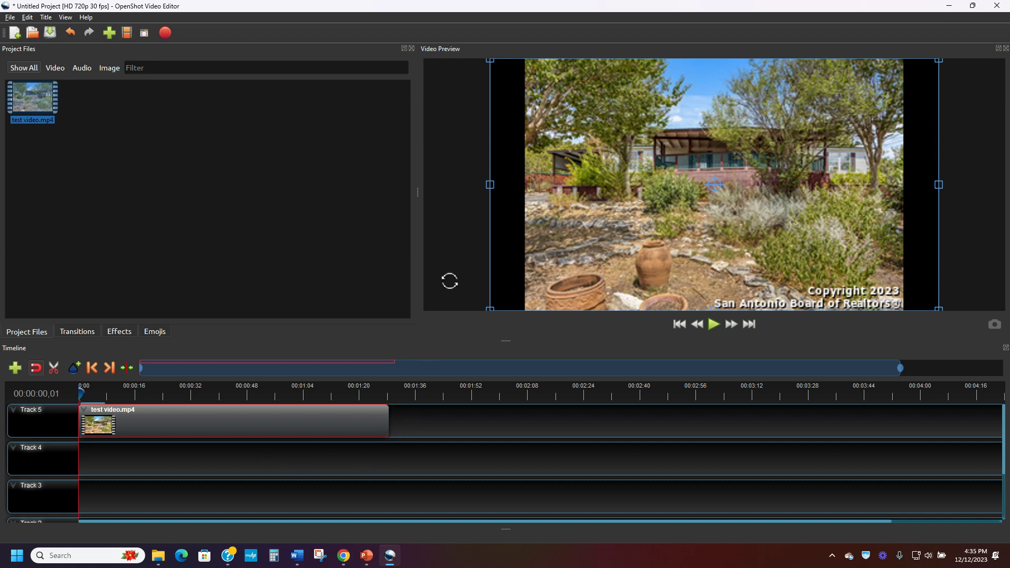
Import an MP3 from the snapmuse music > music folder into the project files
left_click(108, 34)
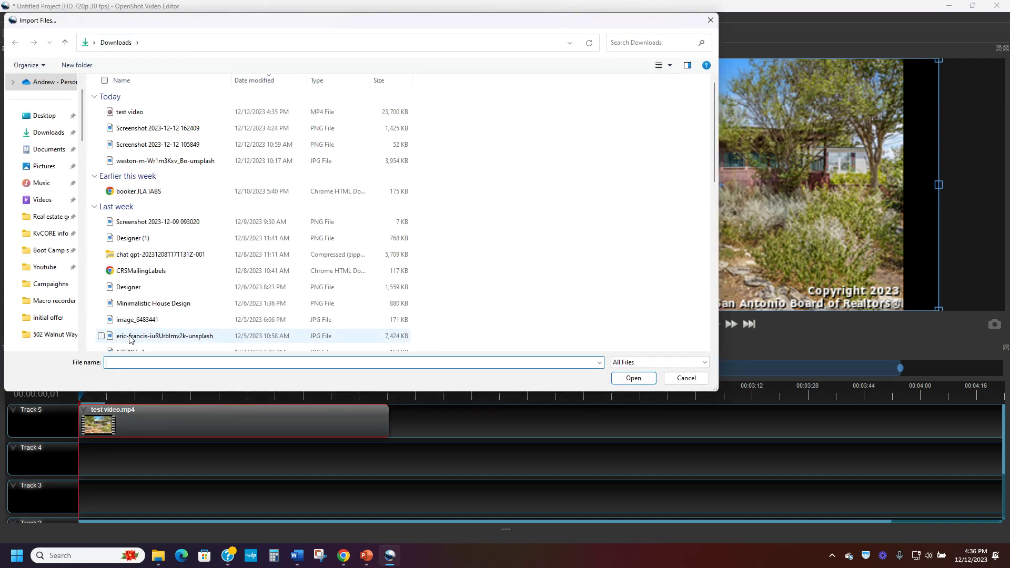
left_click_drag(83, 129, 91, 324)
left_click(53, 334)
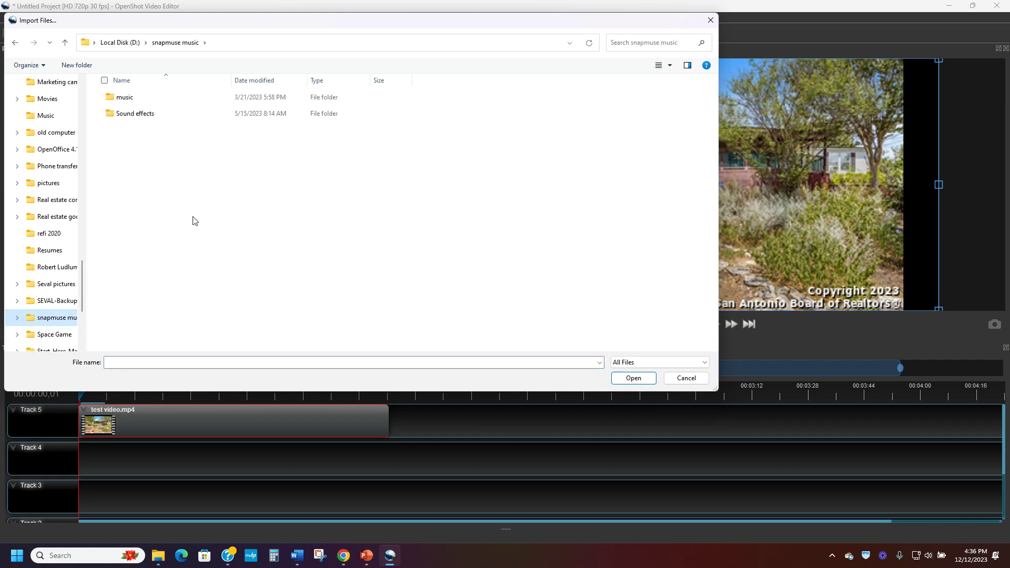
double_click(126, 98)
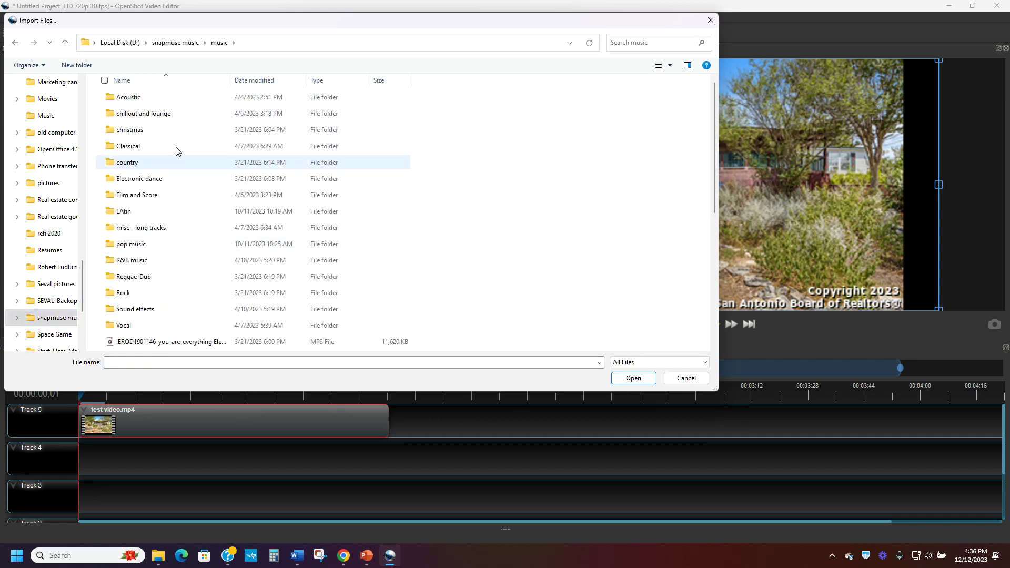
left_click(152, 179)
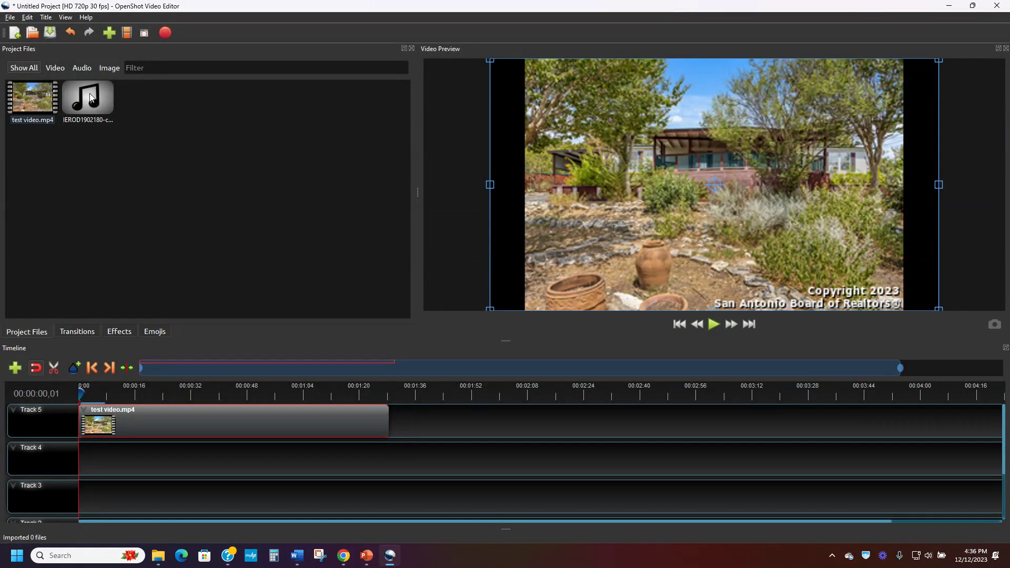
Place the MP3 on Track 4, razor-cut it at the video's end, and delete the leftover piece
left_click_drag(88, 102, 70, 450)
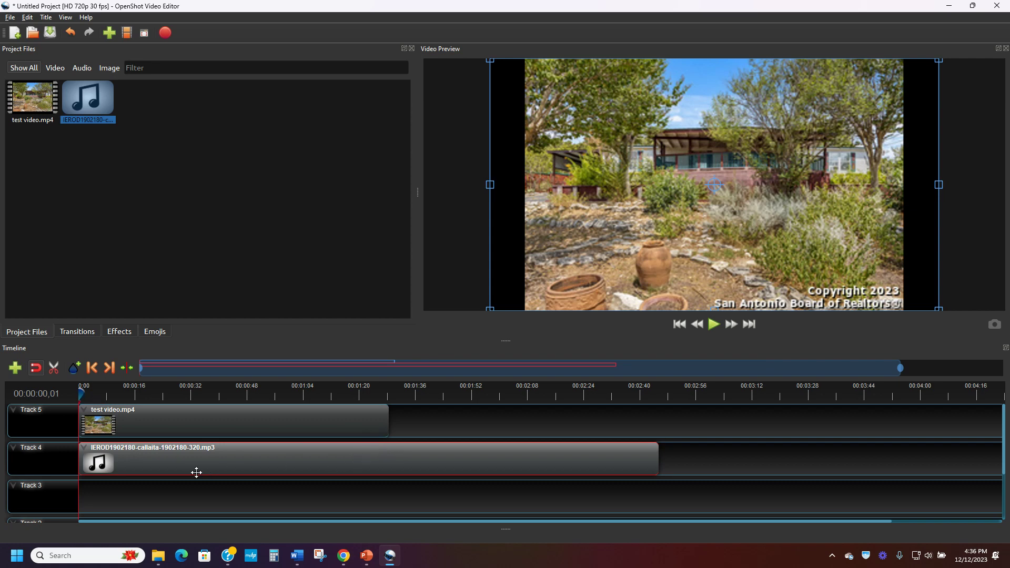
left_click(53, 369)
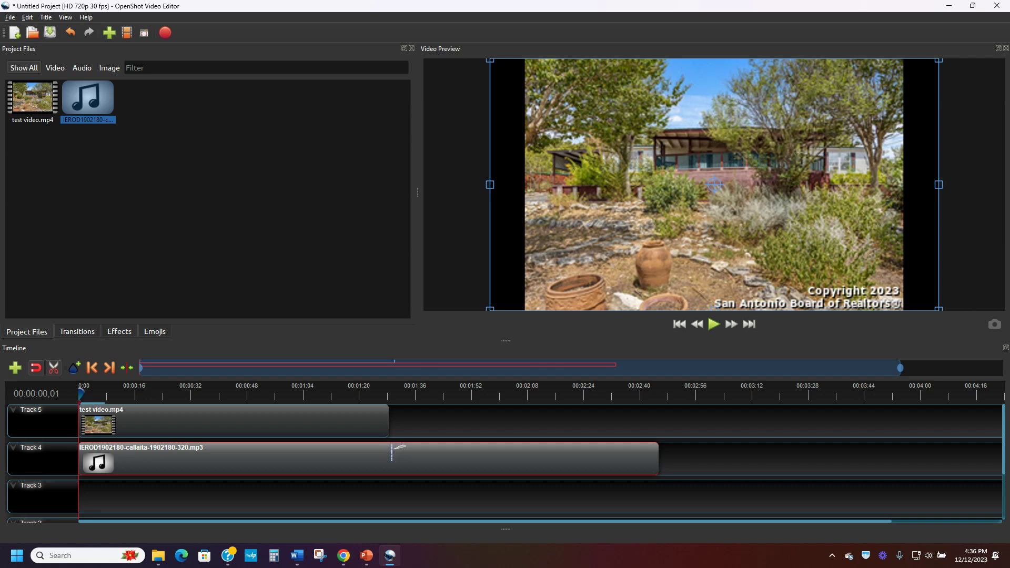
left_click(392, 450)
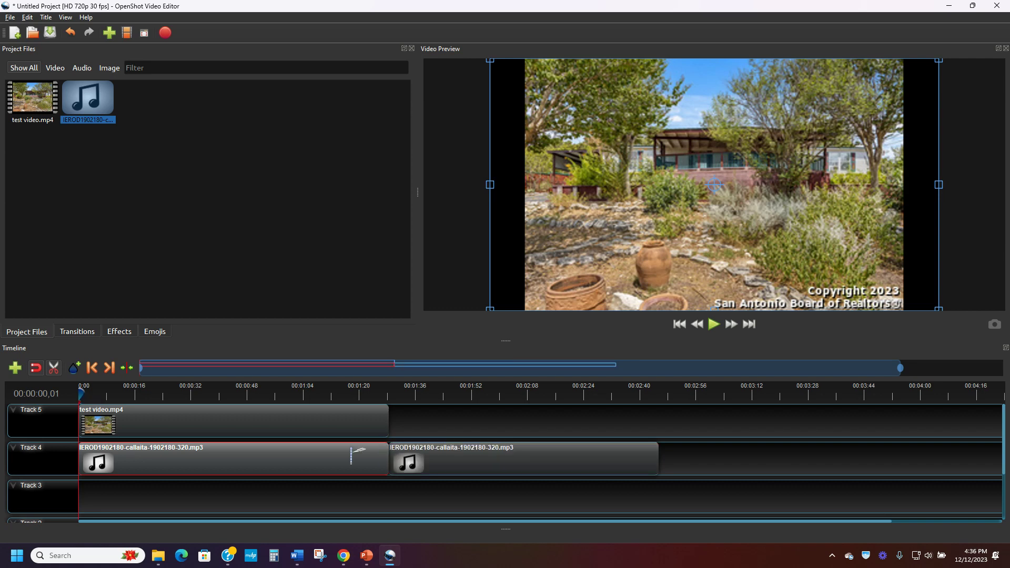
left_click(53, 369)
left_click(472, 462)
key("Delete")
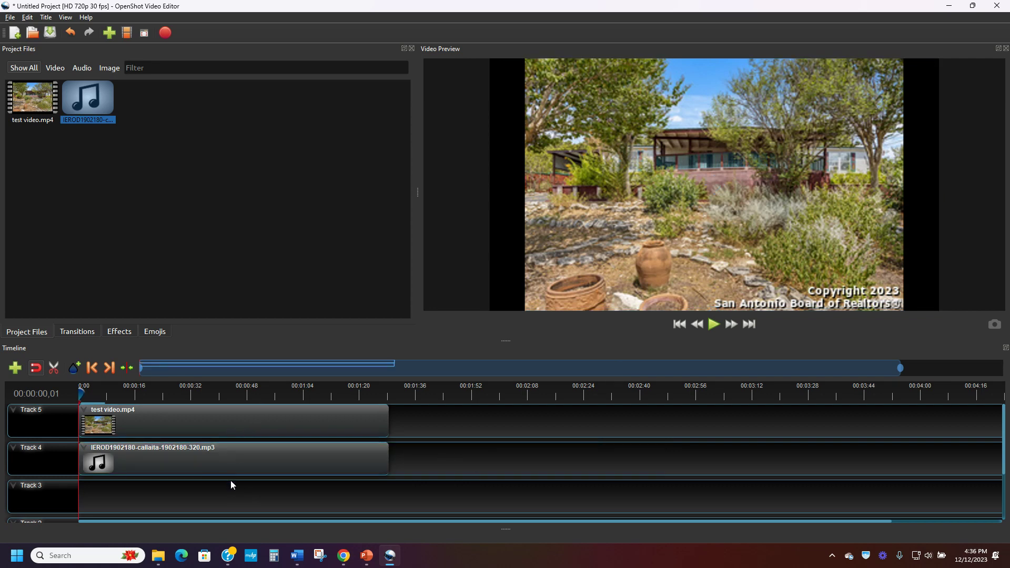
left_click(165, 34)
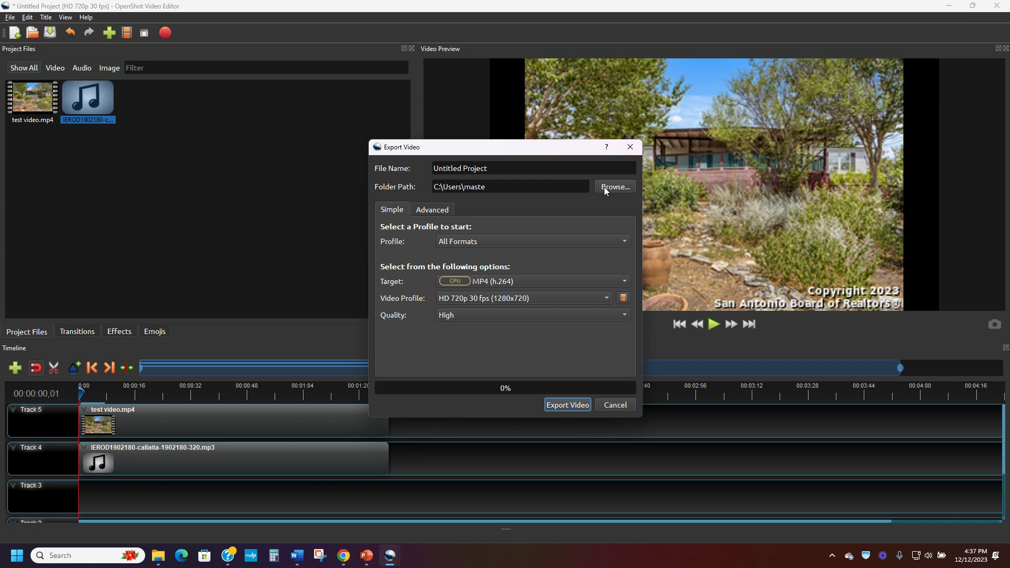
Export the project as a 720p MP4 named 'test o' into the Downloads folder
left_click(615, 405)
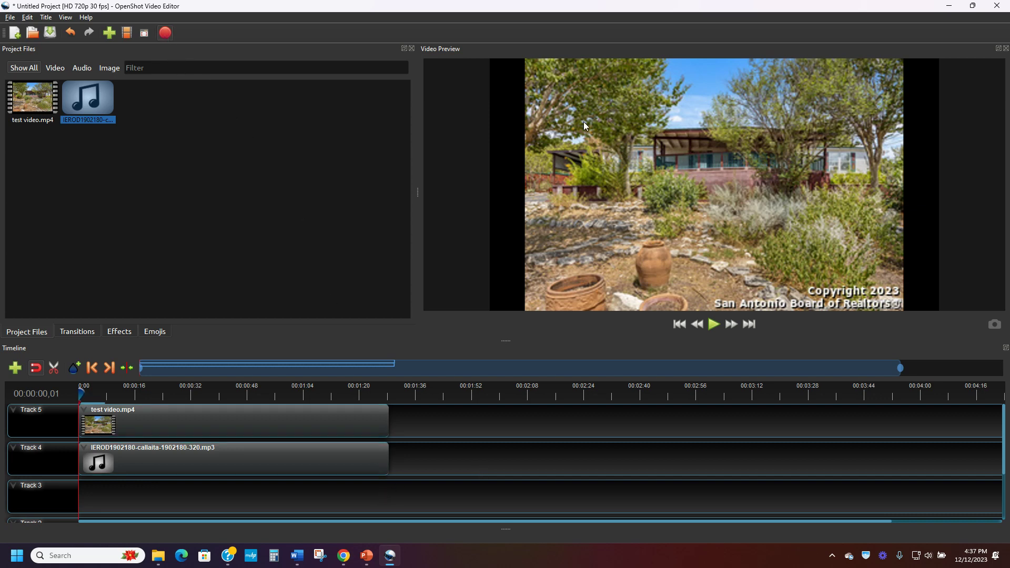
key("ctrl+e")
triple_click(521, 168)
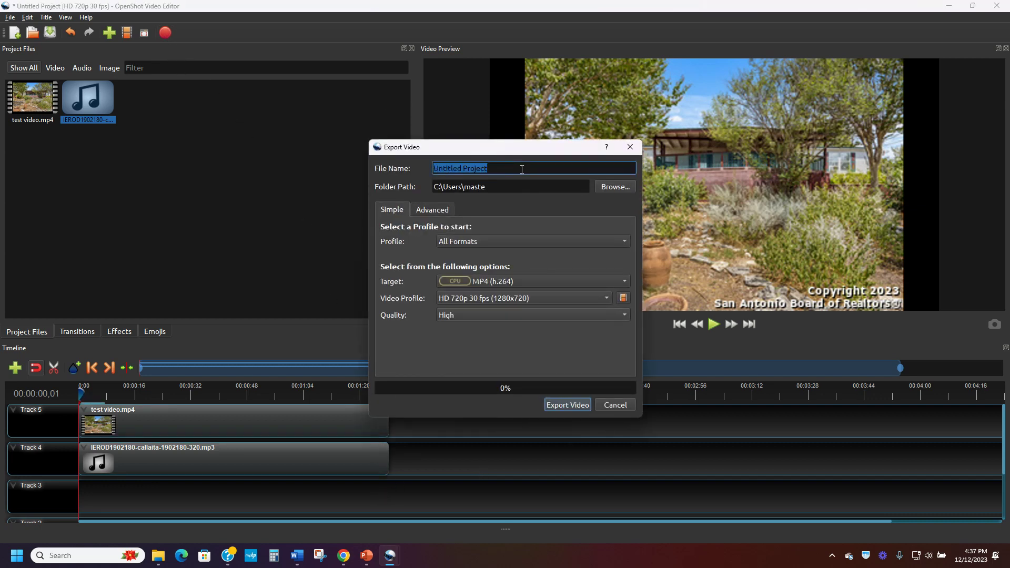
type("test o")
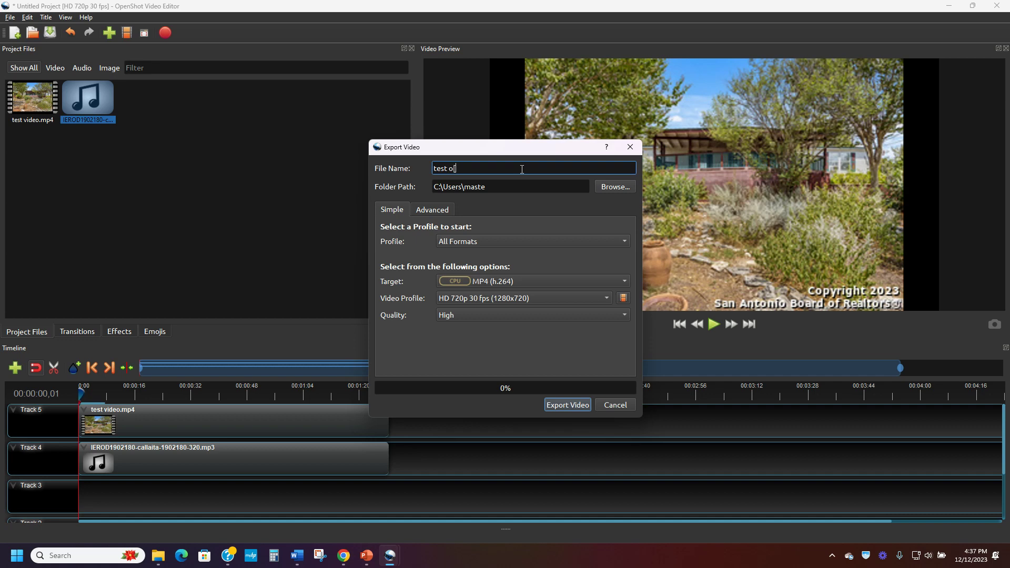
left_click(616, 187)
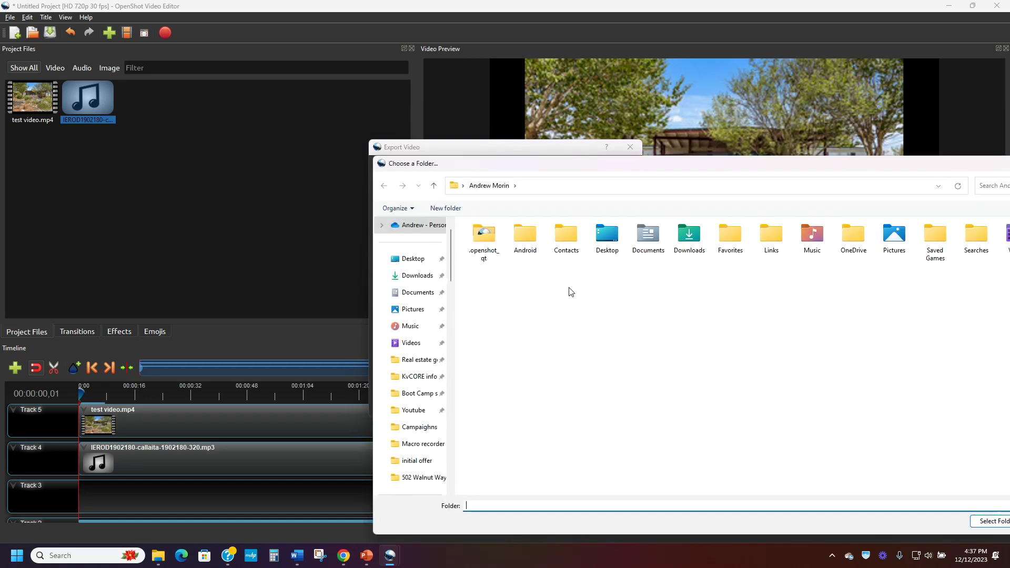
left_click(420, 276)
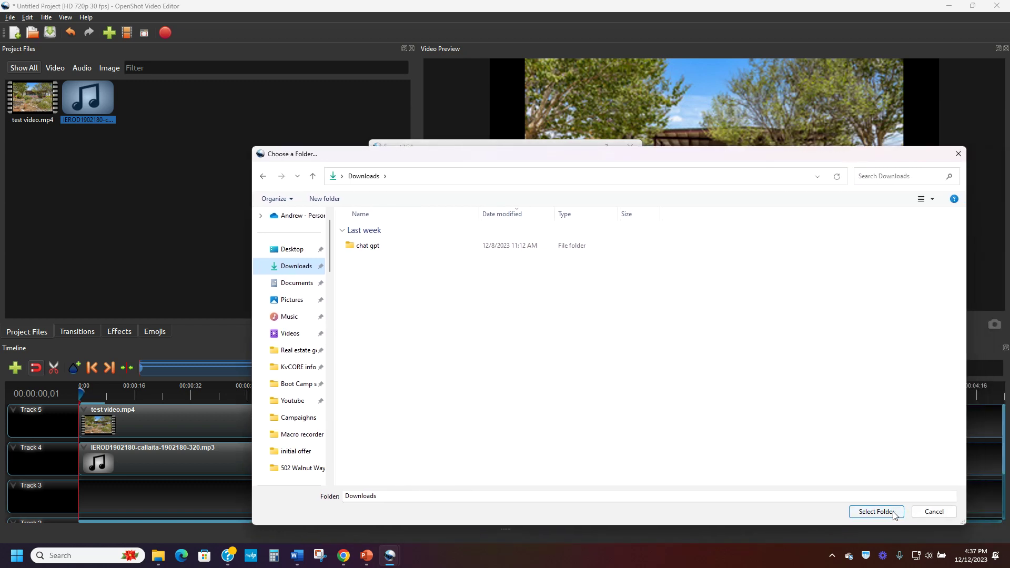
left_click(886, 513)
left_click(567, 405)
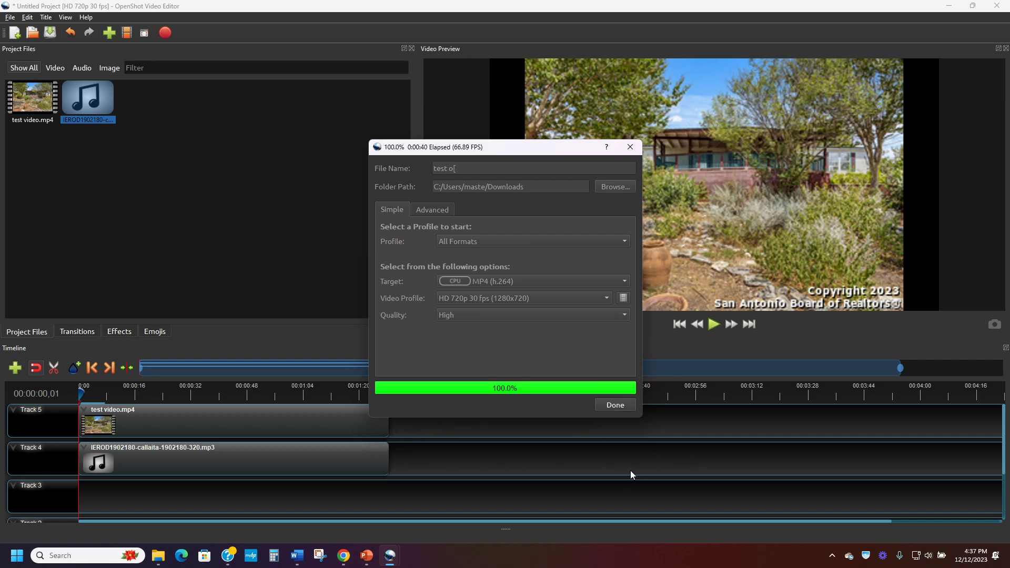
Close the export window once the MP4 export reaches 100%
left_click(614, 405)
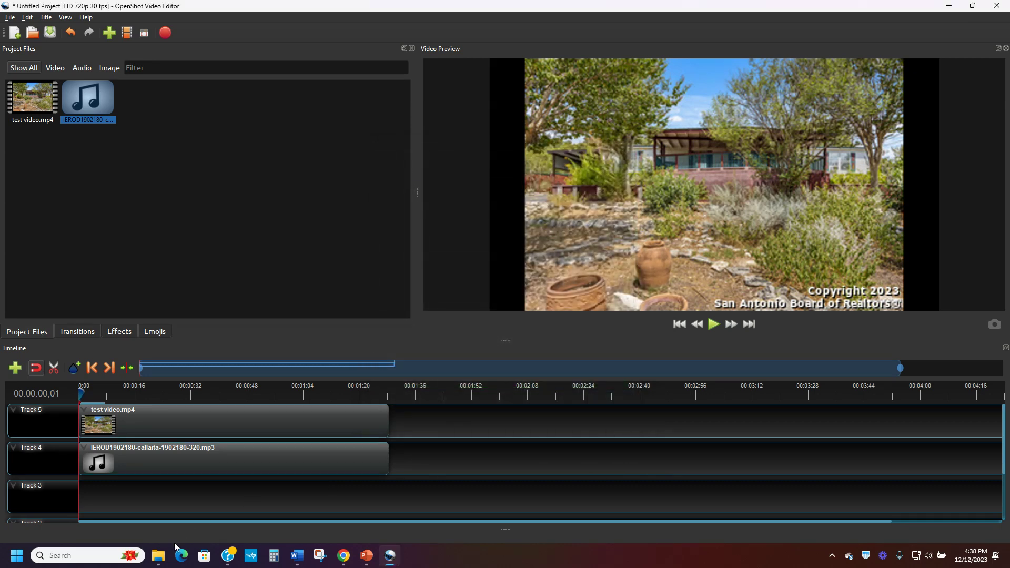
Play the exported 'test o[' MP4 from the Downloads folder in Media Player
left_click(158, 555)
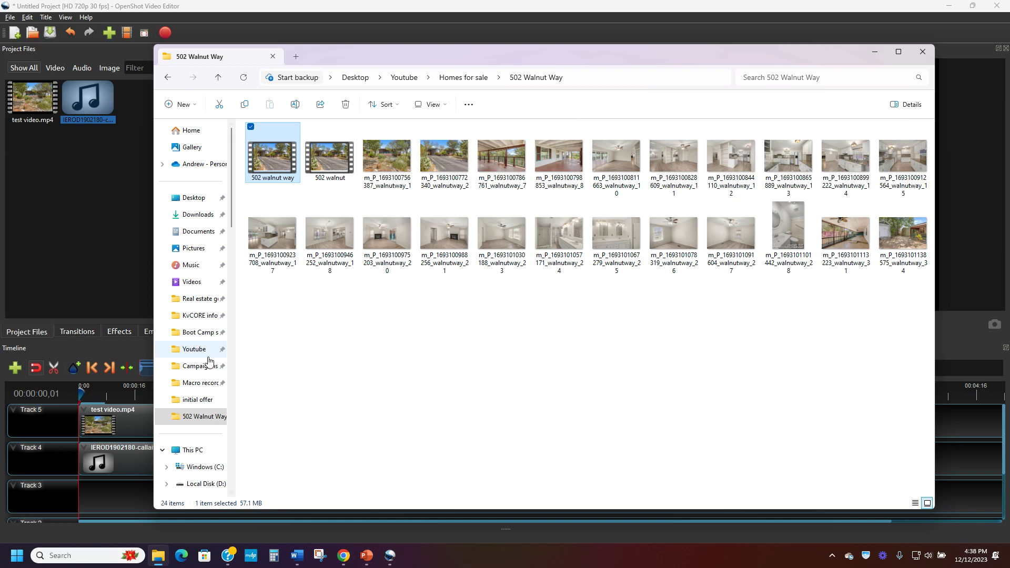
left_click(198, 214)
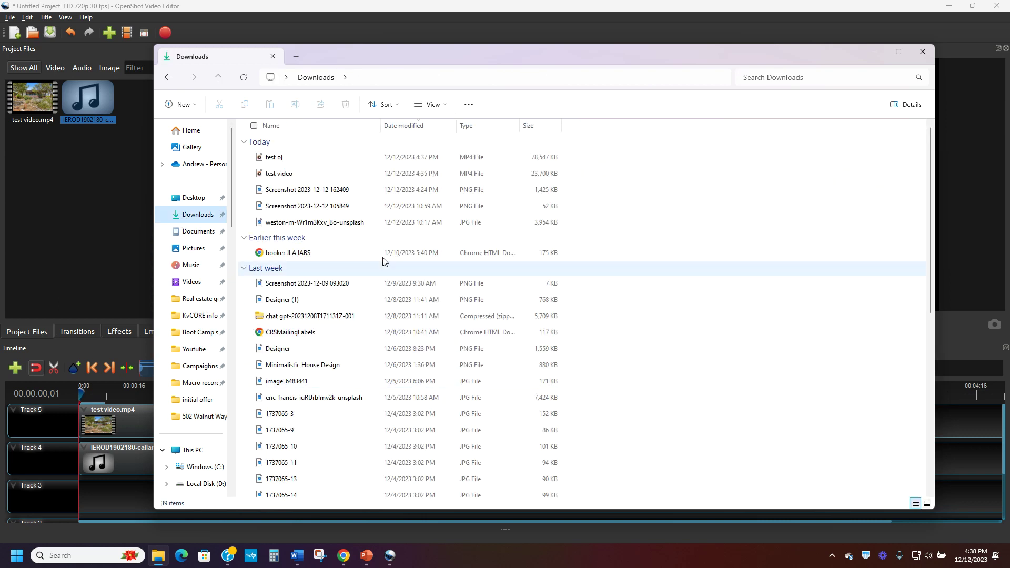
double_click(286, 162)
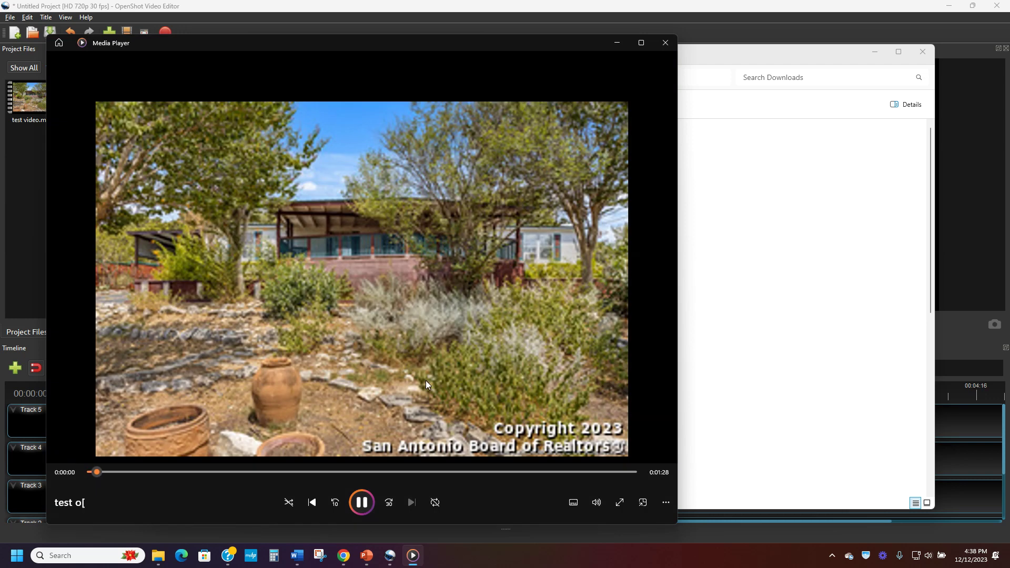
Skip ahead in the video, pause it, then close Media Player and the Downloads window
left_click(132, 472)
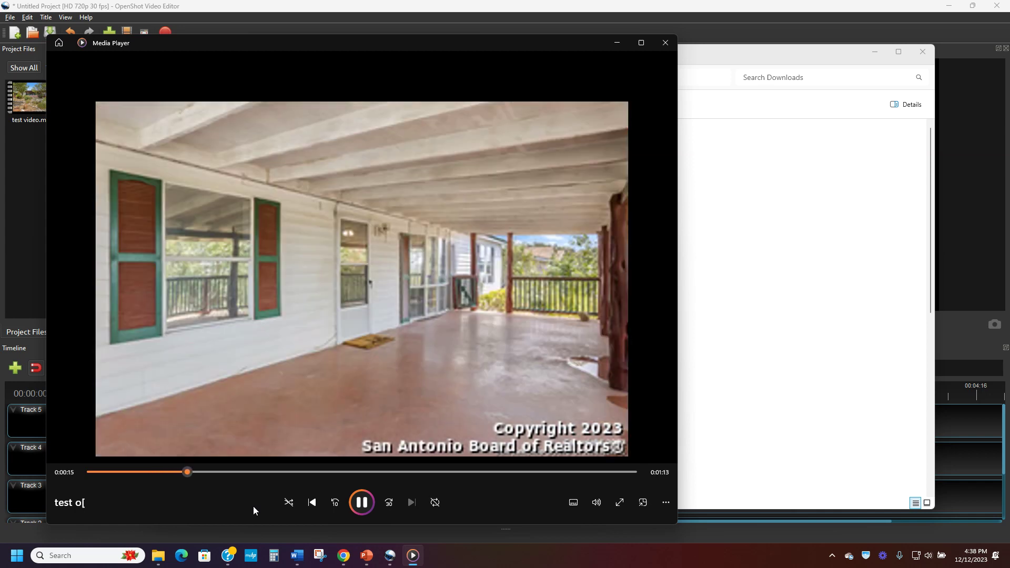
left_click(362, 502)
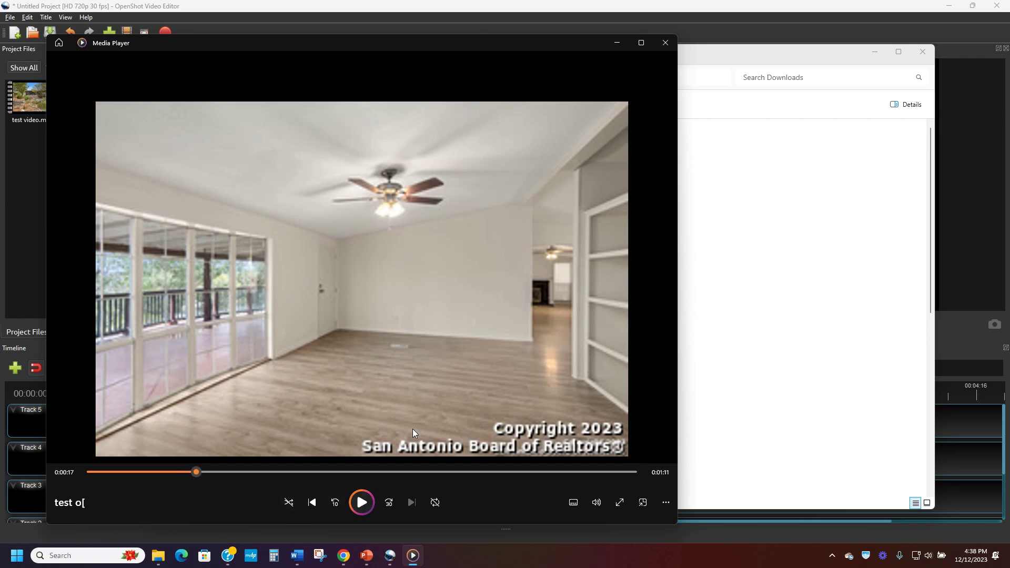
left_click(665, 42)
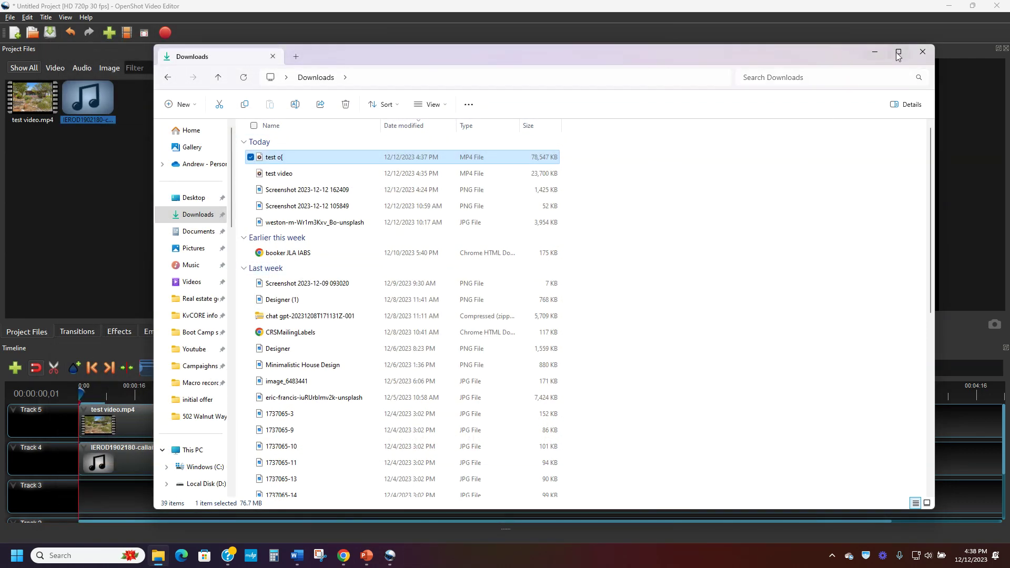
left_click(922, 52)
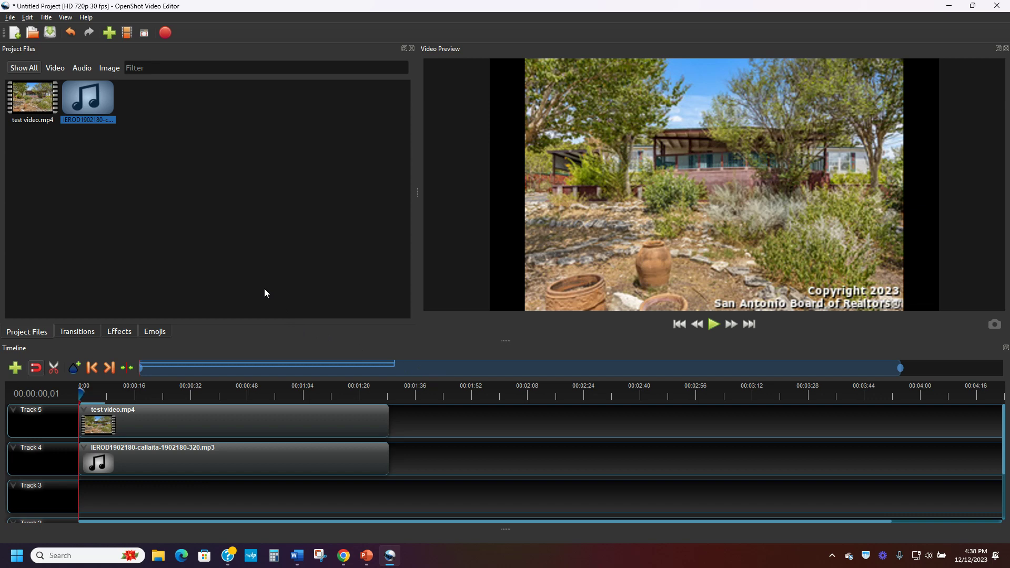